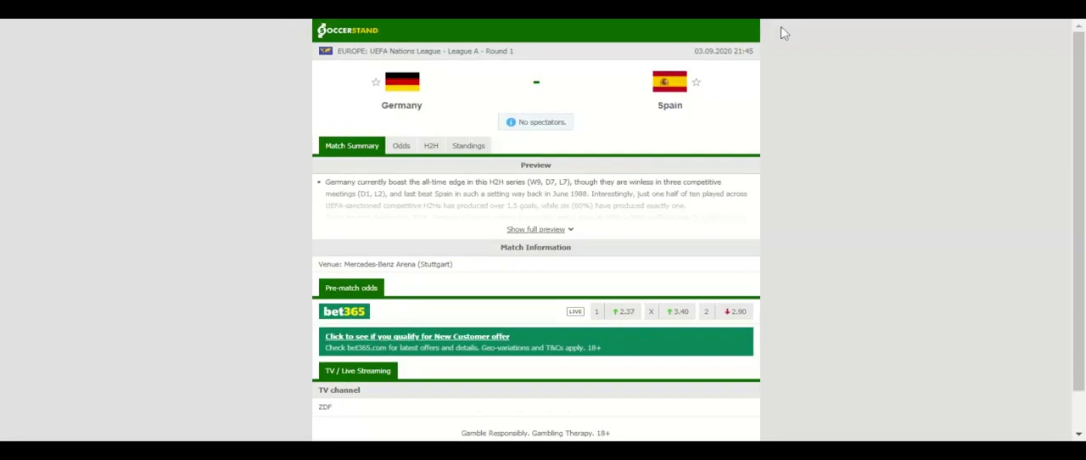
# - View the Group 4 standings, then the Germany and Spain head-to-head results
pyautogui.click(469, 145)
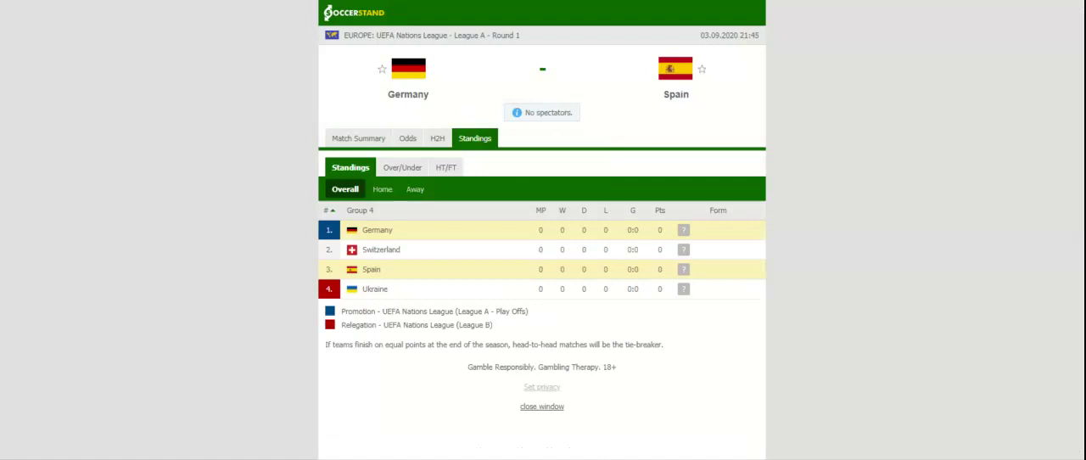
pyautogui.click(437, 139)
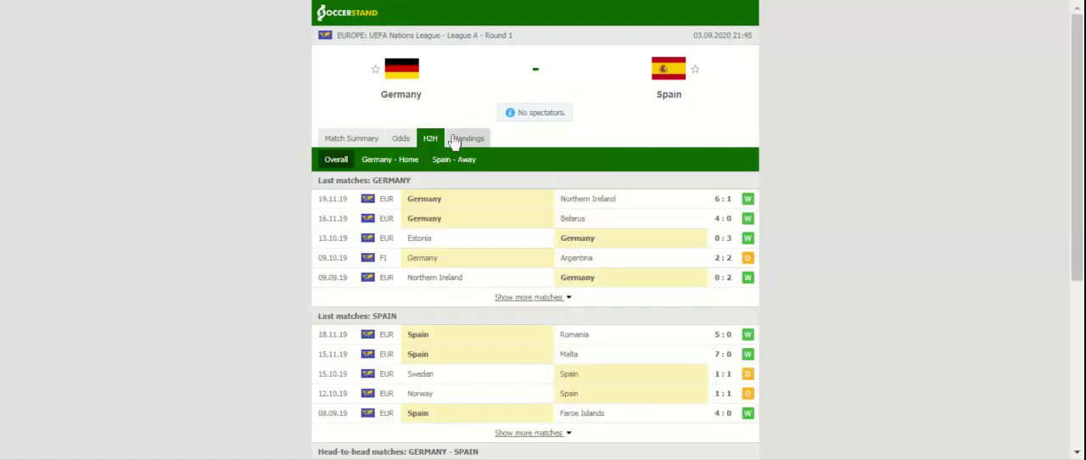
pyautogui.click(402, 138)
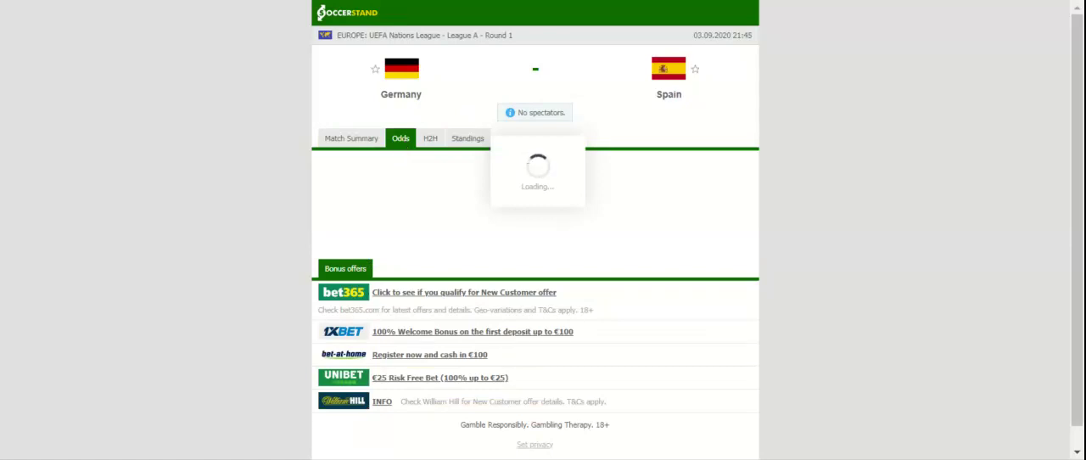